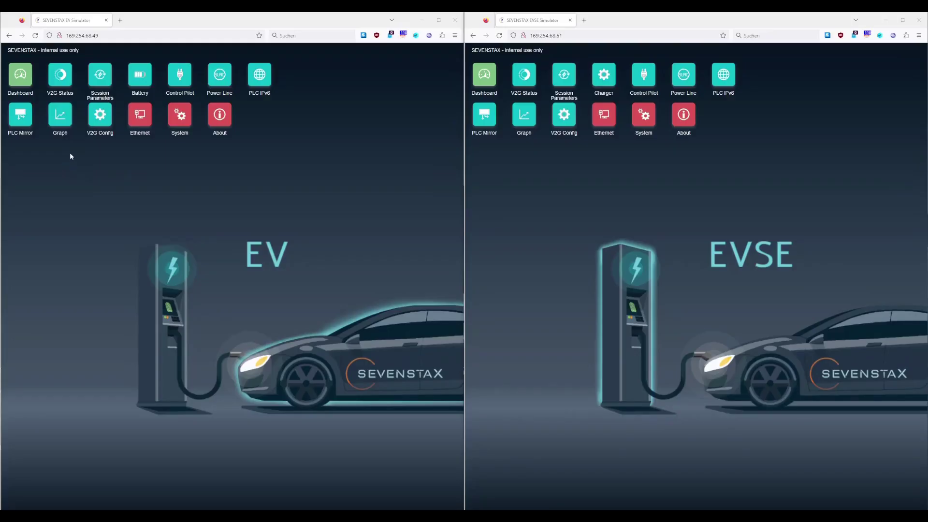
Glance at the EV dashboard, then show the EV V2G Status checklist in the lower left
{"action": "left_click", "coordinate": [27, 75]}
{"action": "left_click_drag", "start_coordinate": [359, 53], "coordinate": [356, 57]}
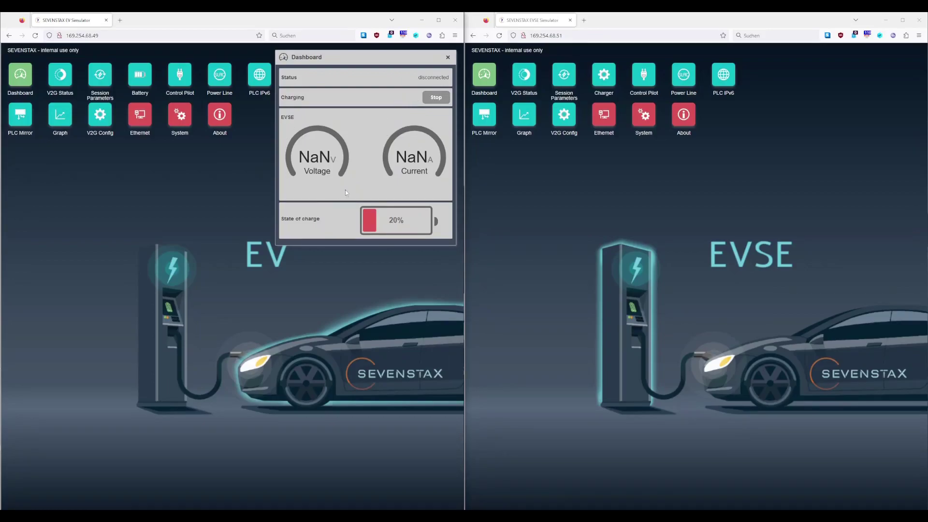
{"action": "left_click", "coordinate": [449, 57]}
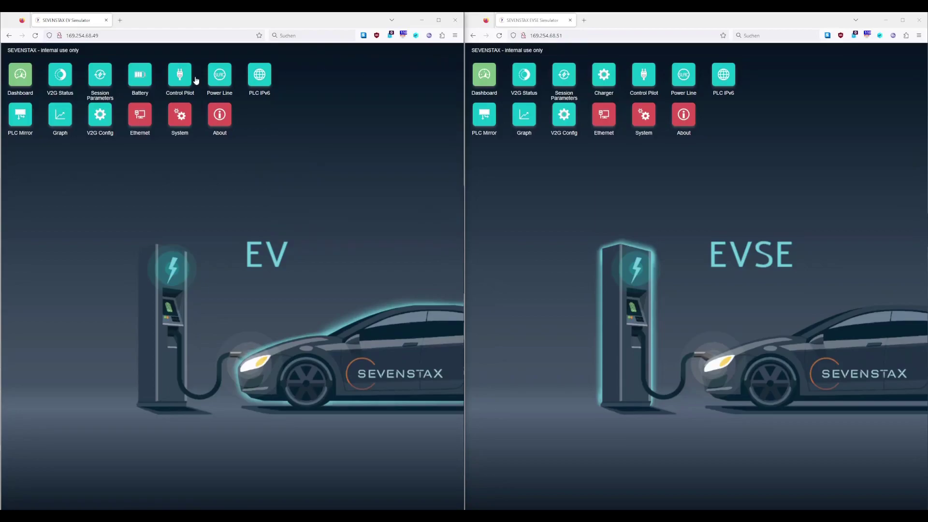
{"action": "left_click", "coordinate": [64, 80]}
{"action": "left_click_drag", "start_coordinate": [232, 107], "coordinate": [117, 170]}
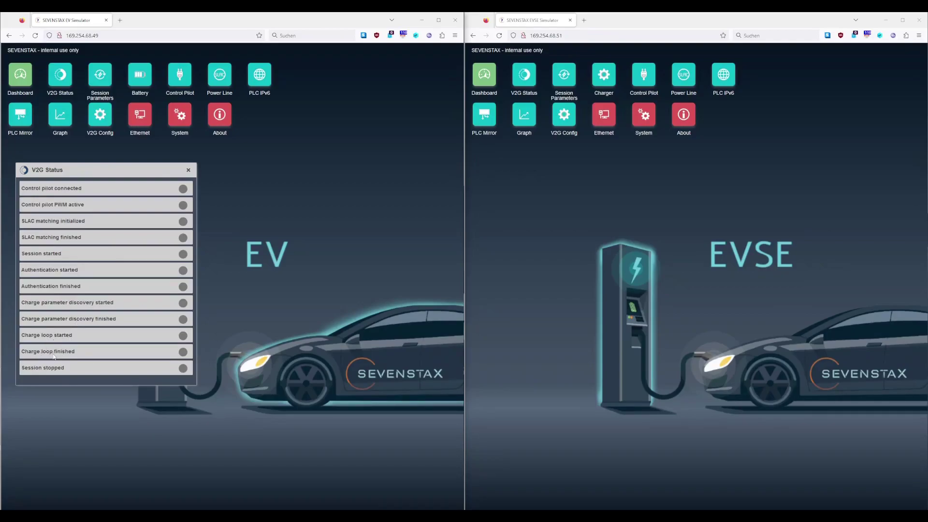
Replace V2G Status with EV Session Parameters showing EVSE values: 50000 Wh, 40000 Wh, 400 A, 1000 V
{"action": "left_click", "coordinate": [189, 170]}
{"action": "left_click", "coordinate": [100, 73]}
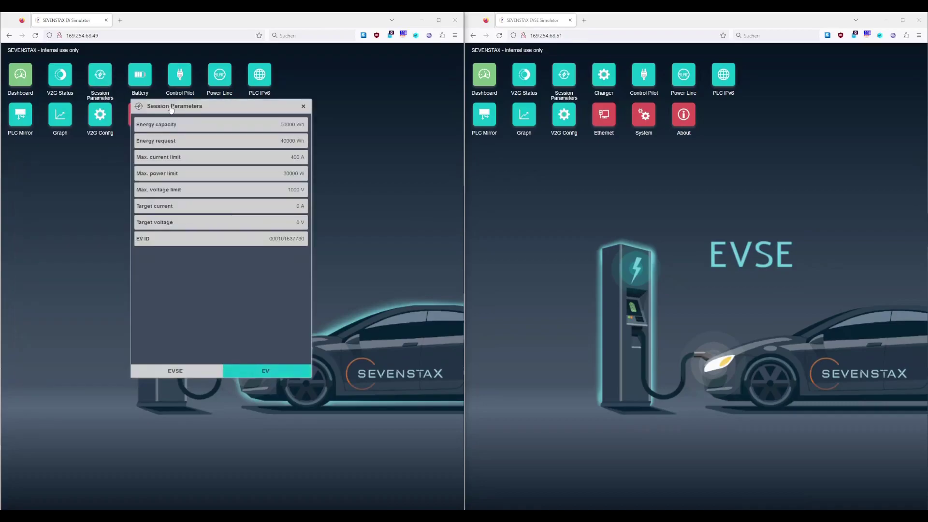
{"action": "left_click_drag", "start_coordinate": [215, 109], "coordinate": [134, 159]}
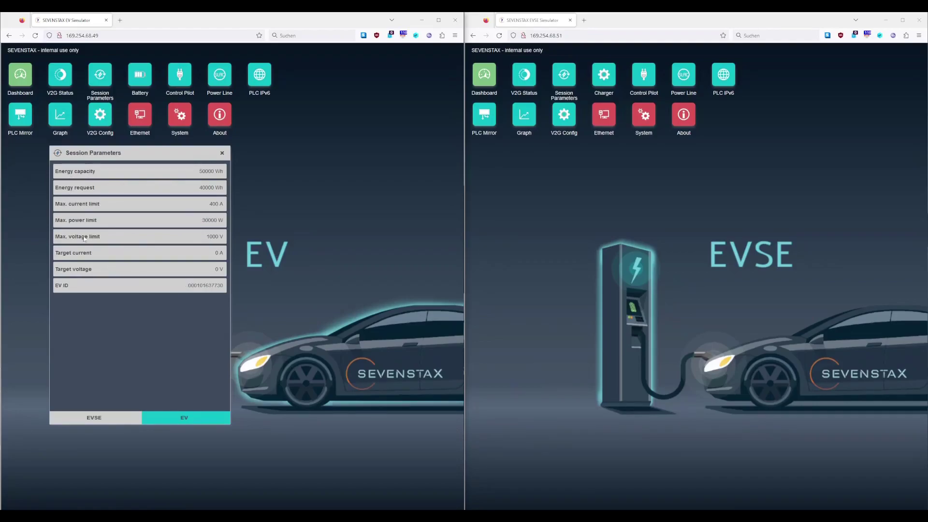
{"action": "left_click", "coordinate": [104, 417]}
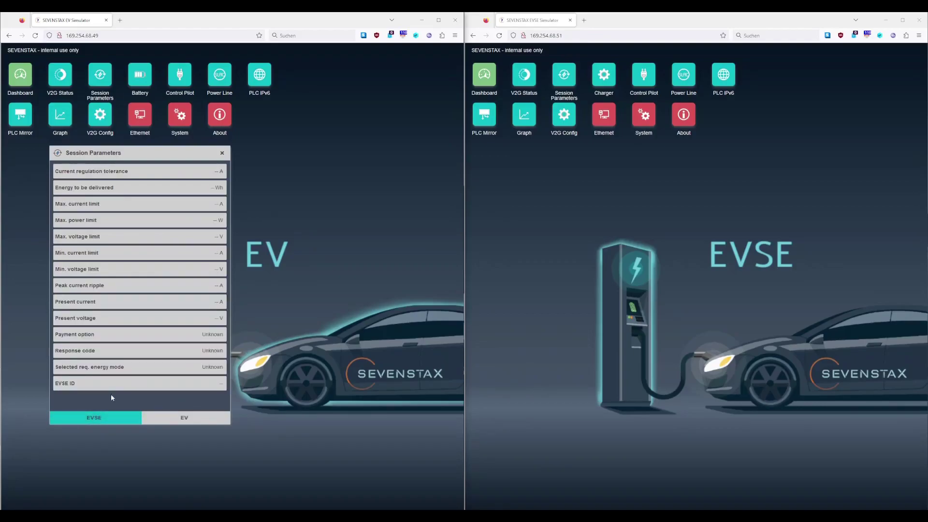
Review the EV Battery panel, keeping DC core as requested energy mode, then close it
{"action": "left_click", "coordinate": [222, 153]}
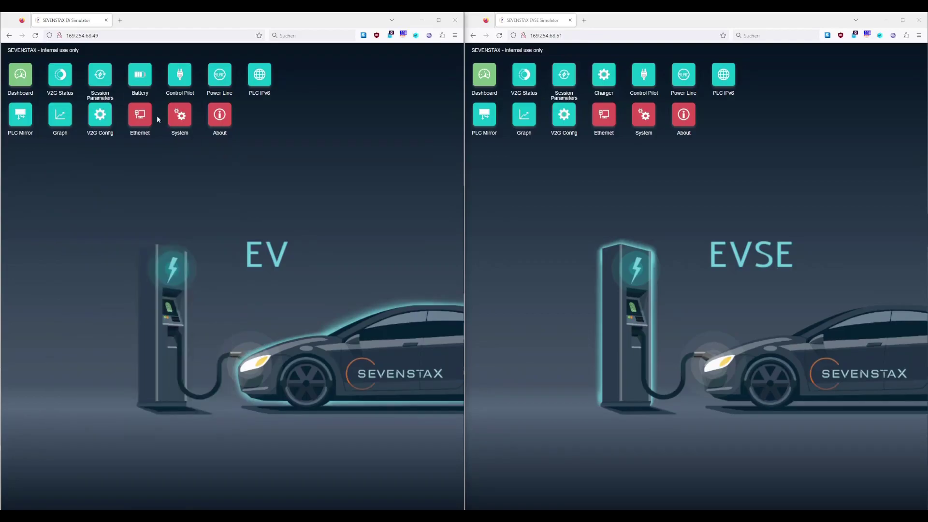
{"action": "left_click", "coordinate": [139, 77]}
{"action": "left_click_drag", "start_coordinate": [197, 102], "coordinate": [119, 163]}
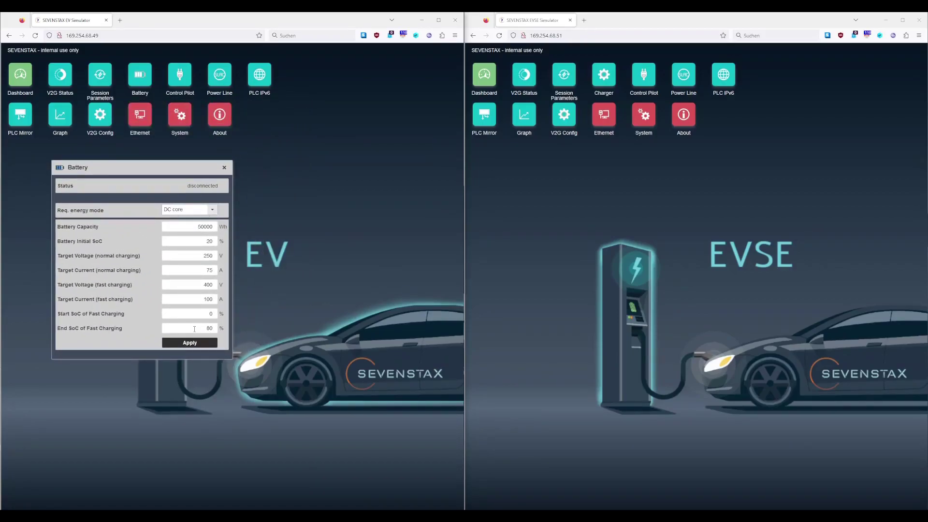
{"action": "left_click", "coordinate": [193, 214]}
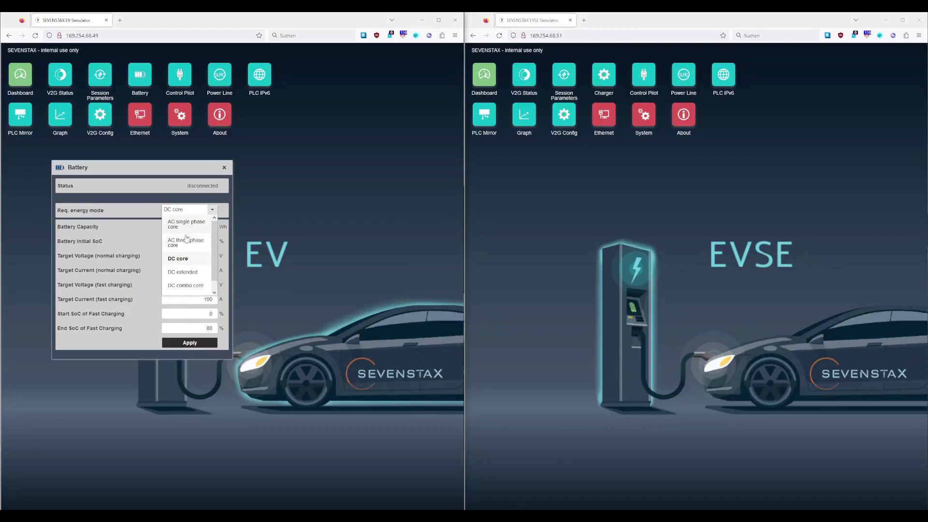
{"action": "scroll", "coordinate": [189, 256], "scroll_direction": "down", "scroll_amount": 1}
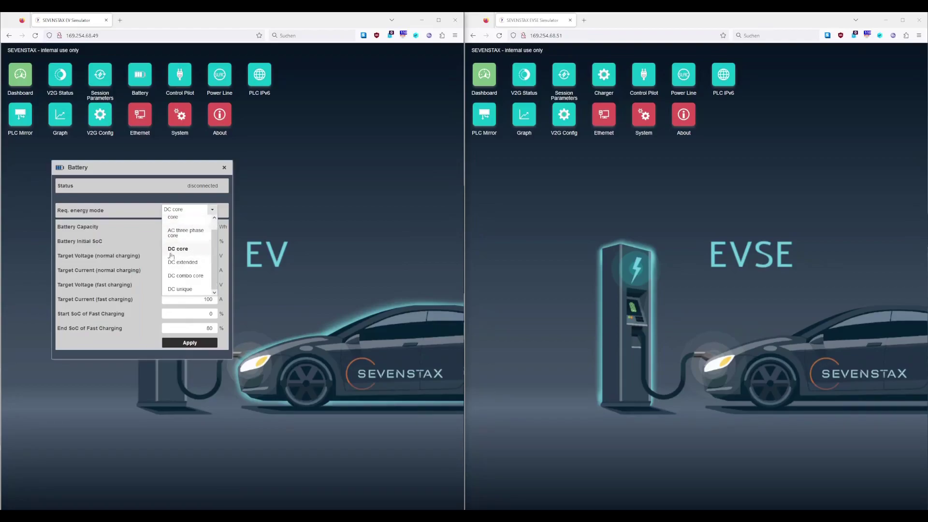
{"action": "left_click", "coordinate": [211, 210]}
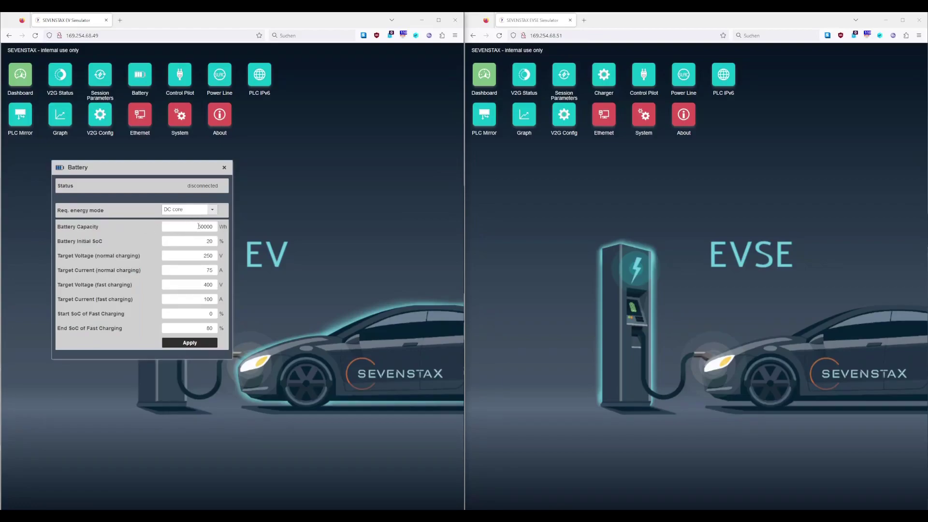
{"action": "left_click", "coordinate": [225, 167]}
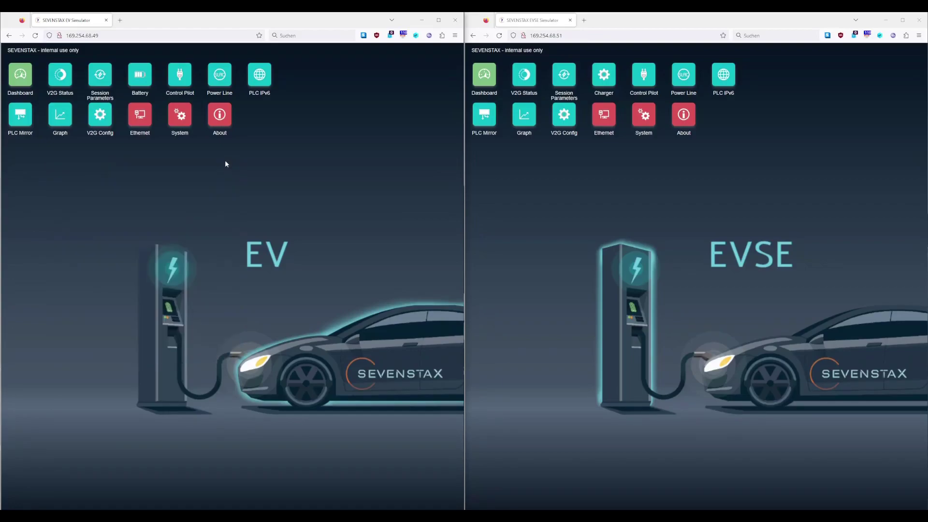
Go through the EV Control Pilot and Power Line panels to PLC Mirror: mirroring off, MAC replacement on
{"action": "left_click", "coordinate": [190, 82]}
{"action": "left_click_drag", "start_coordinate": [224, 109], "coordinate": [197, 157]}
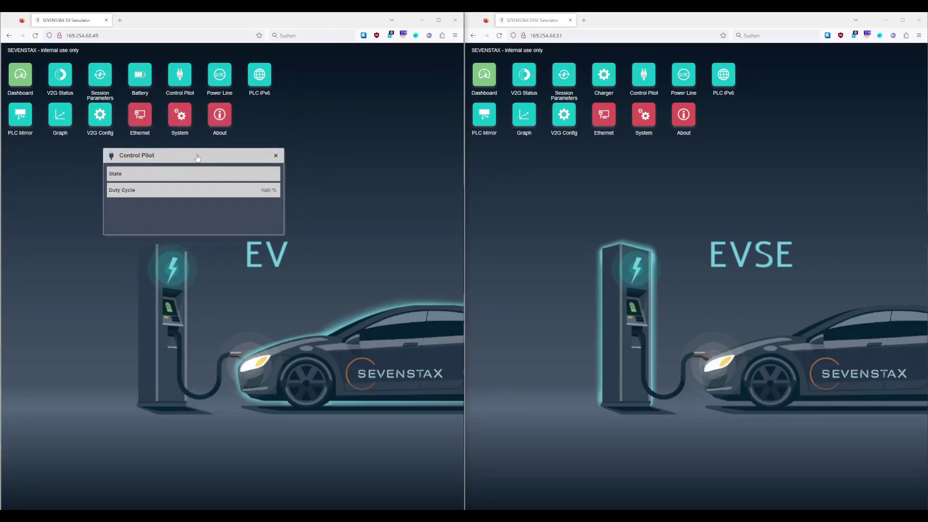
{"action": "left_click", "coordinate": [224, 81]}
{"action": "left_click_drag", "start_coordinate": [267, 111], "coordinate": [262, 160]}
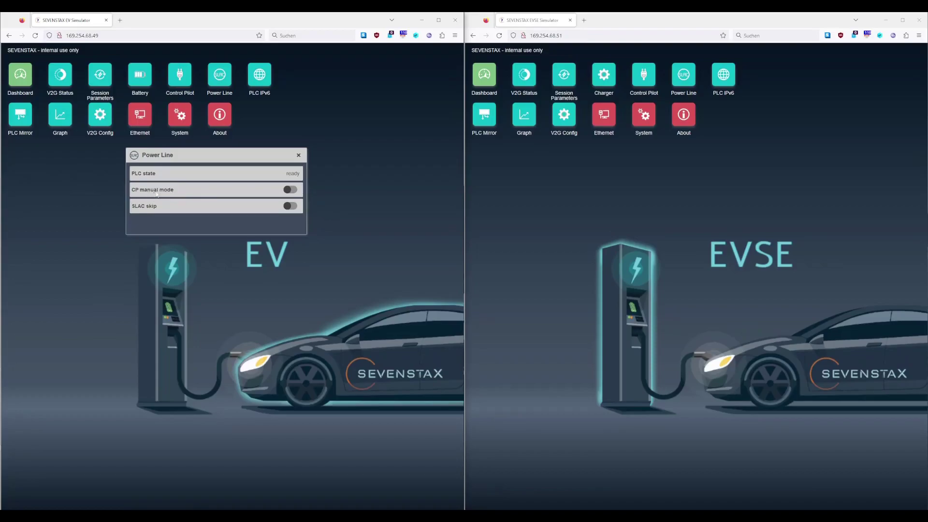
{"action": "left_click_drag", "start_coordinate": [189, 160], "coordinate": [171, 166]}
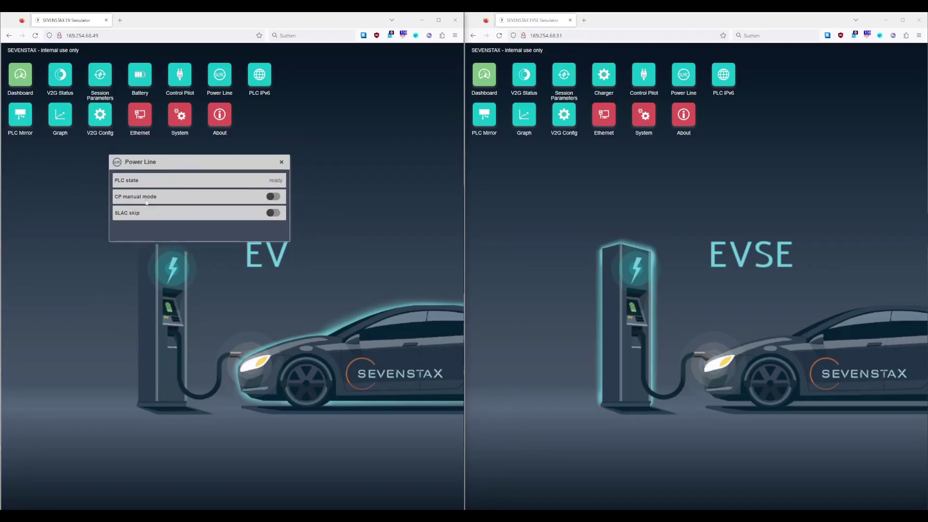
{"action": "left_click", "coordinate": [20, 116]}
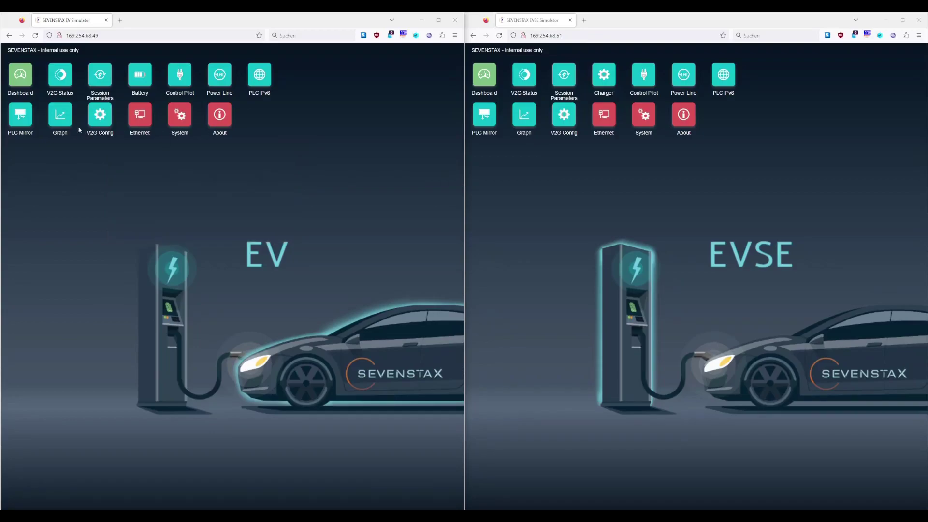
{"action": "left_click_drag", "start_coordinate": [179, 115], "coordinate": [77, 168]}
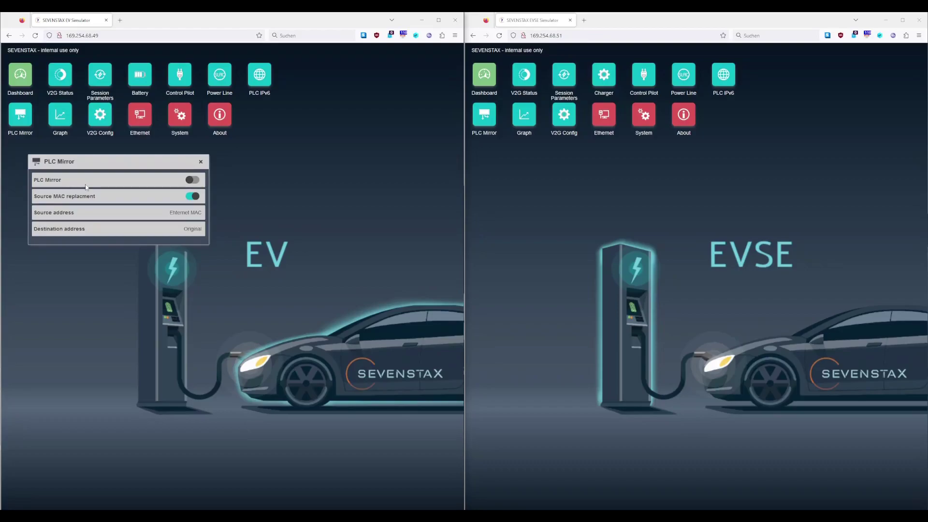
Close PLC Mirror and briefly view the EV charging graph
{"action": "left_click", "coordinate": [201, 162]}
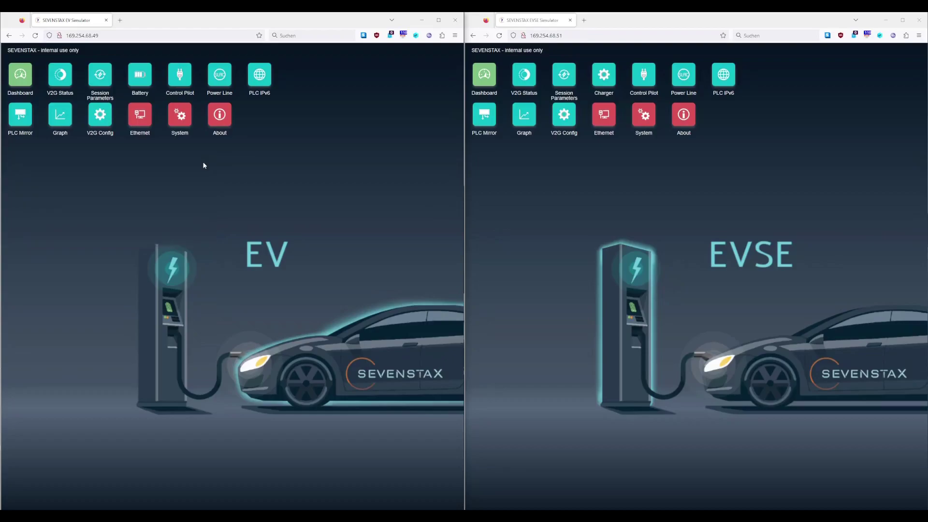
{"action": "left_click", "coordinate": [58, 121]}
{"action": "left_click_drag", "start_coordinate": [180, 111], "coordinate": [79, 158]}
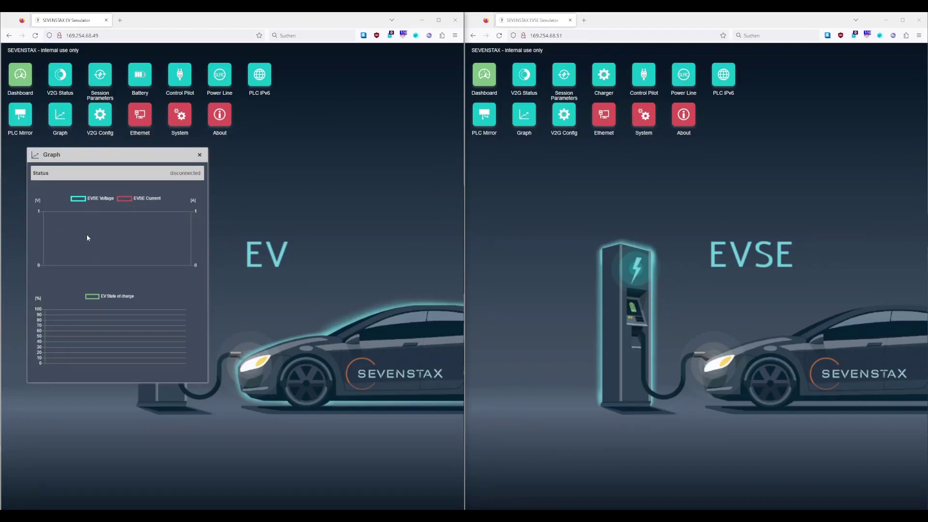
{"action": "left_click", "coordinate": [203, 154]}
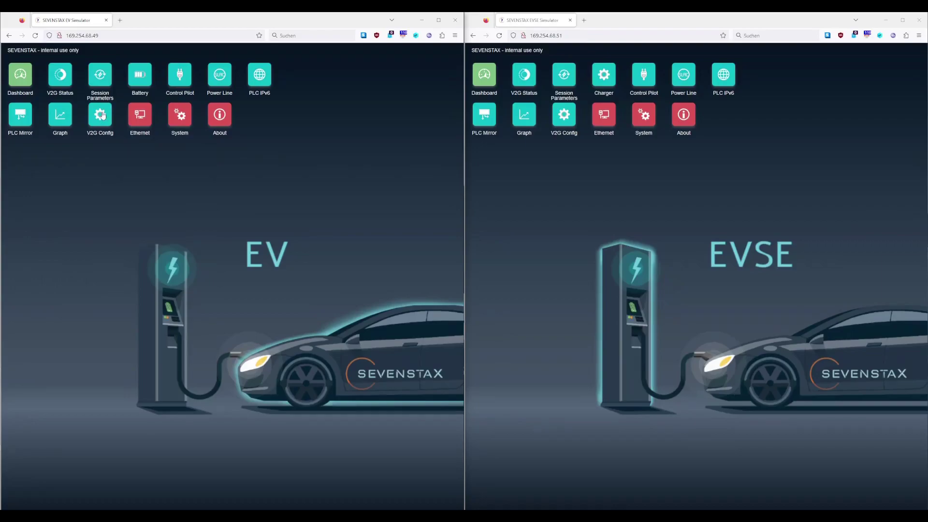
Confirm PLC as the EV V2G Config interface, then close the dialog
{"action": "left_click", "coordinate": [103, 115]}
{"action": "left_click_drag", "start_coordinate": [189, 110], "coordinate": [92, 173]}
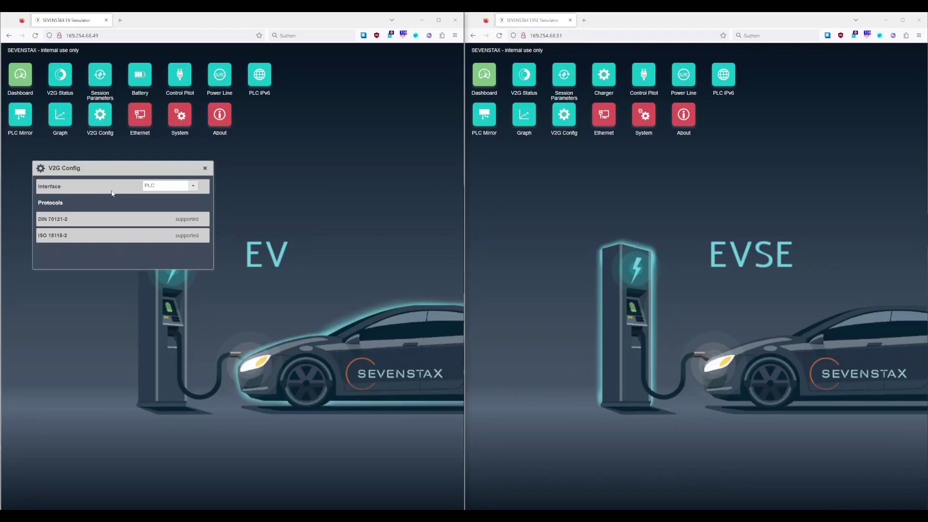
{"action": "left_click", "coordinate": [171, 190]}
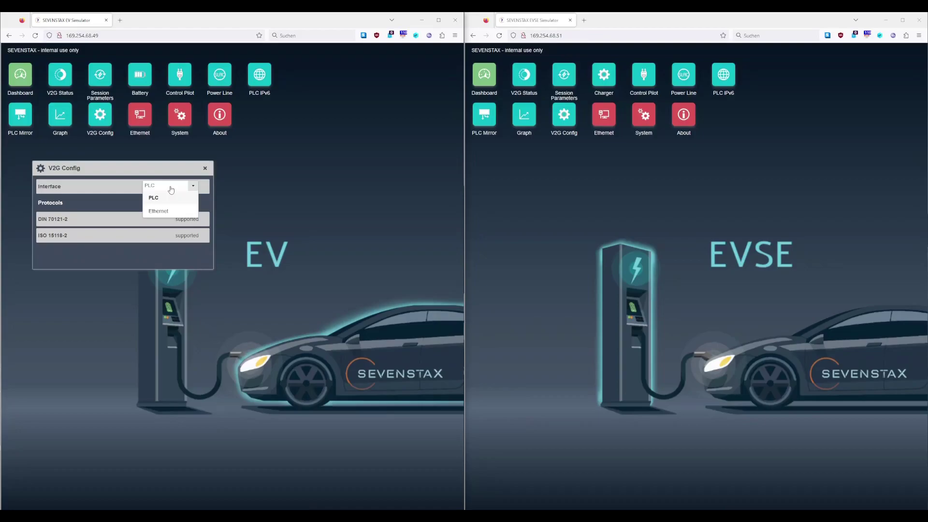
{"action": "left_click", "coordinate": [171, 190]}
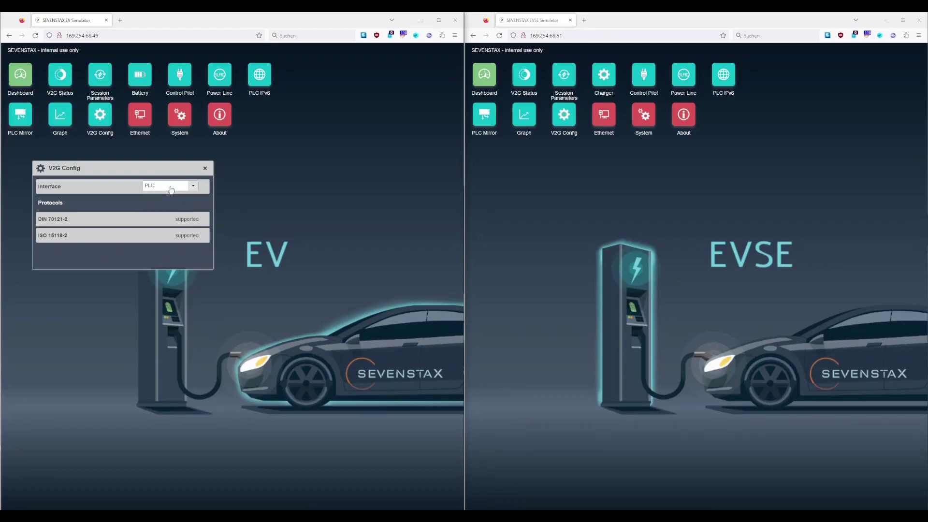
{"action": "left_click", "coordinate": [205, 169]}
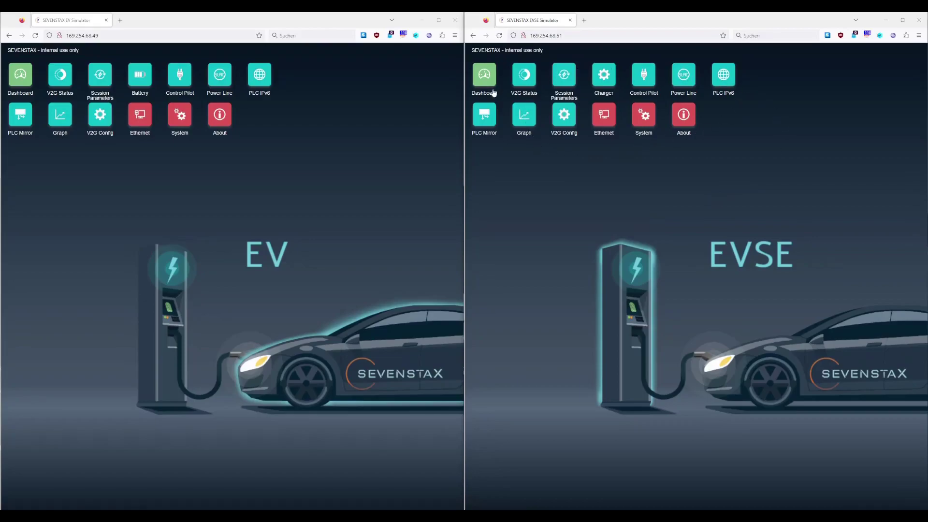
Show the EVSE Charger settings panel in the lower left of the EVSE page
{"action": "left_click", "coordinate": [604, 80]}
{"action": "left_click_drag", "start_coordinate": [678, 108], "coordinate": [624, 175]}
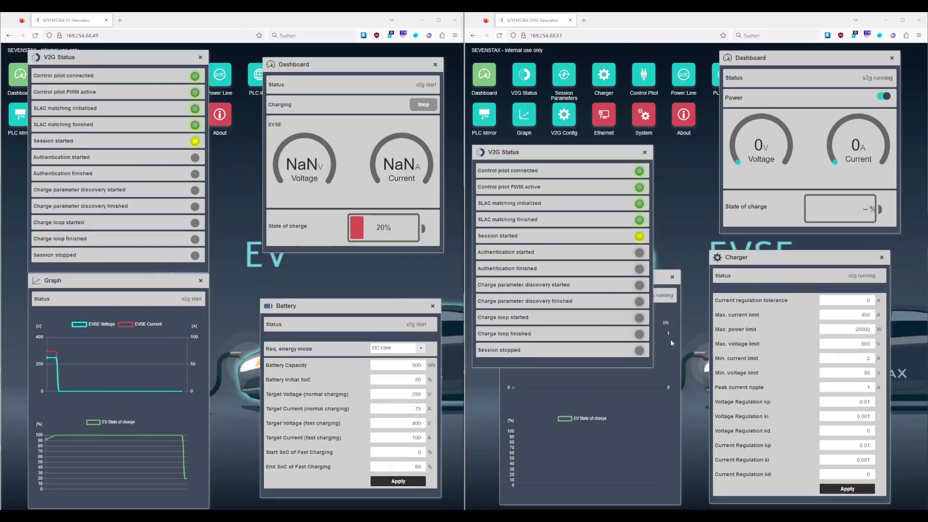
Reposition the EVSE V2G Status panel and show EVSE Session Parameters below it
{"action": "left_click_drag", "start_coordinate": [570, 151], "coordinate": [573, 66]}
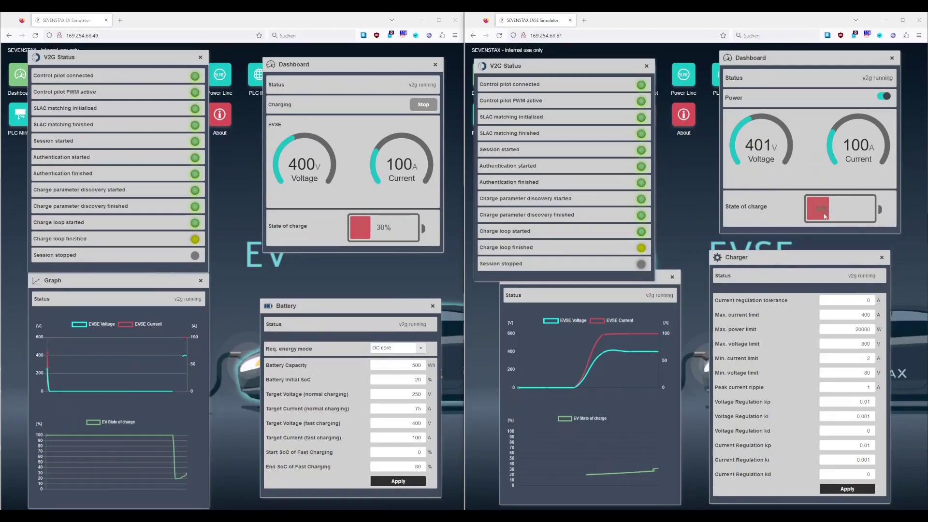
{"action": "left_click_drag", "start_coordinate": [565, 69], "coordinate": [567, 147]}
{"action": "left_click", "coordinate": [564, 75]}
{"action": "left_click_drag", "start_coordinate": [669, 113], "coordinate": [660, 166]}
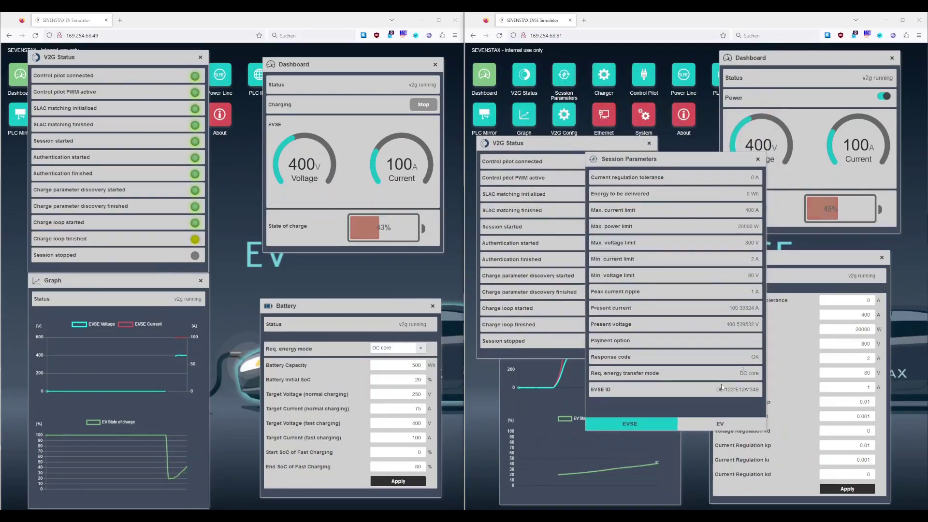